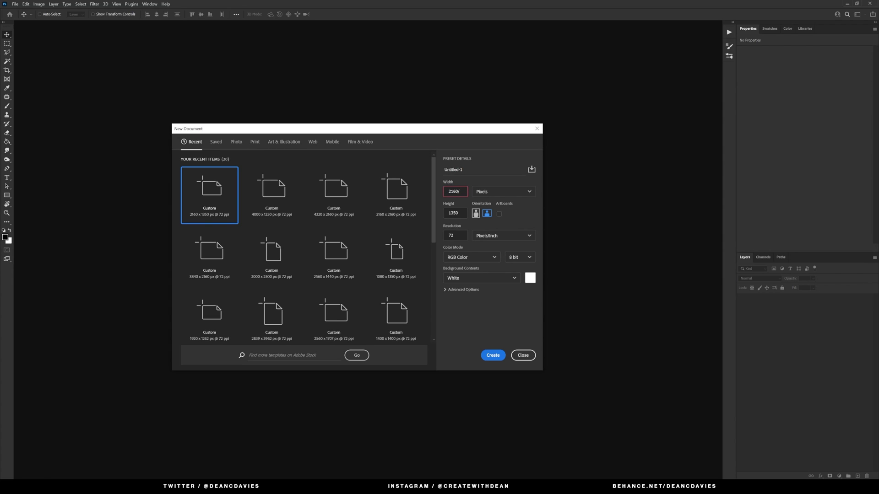
# - Create a blank white 2500 x 2000 px document at 72 ppi and select the Move tool
pyautogui.write('2')
pyautogui.press('Tab')
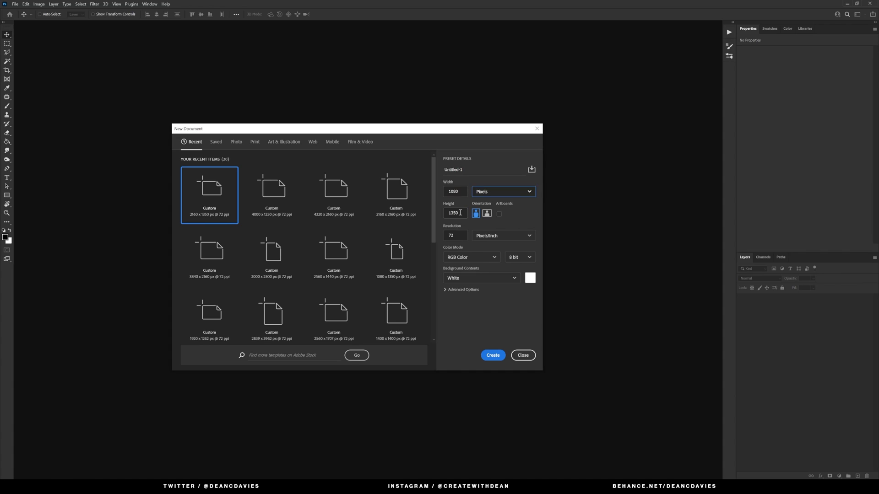
pyautogui.click(462, 212)
pyautogui.click(493, 355)
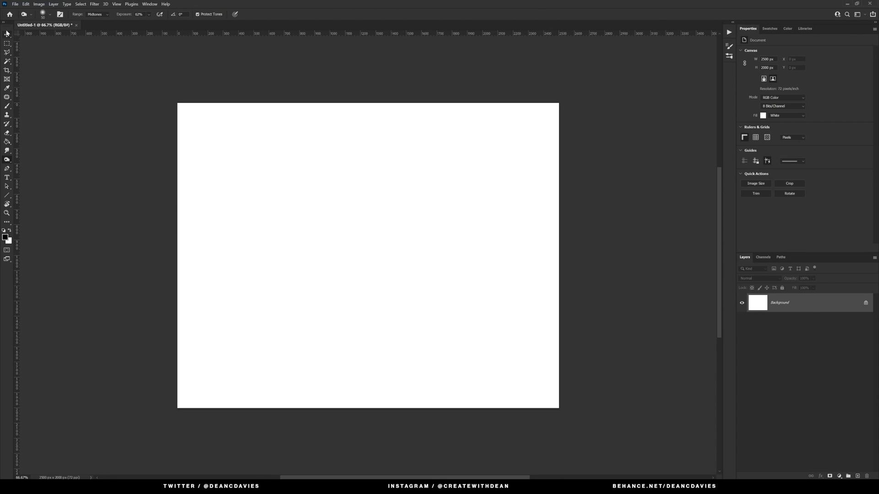
pyautogui.click(7, 34)
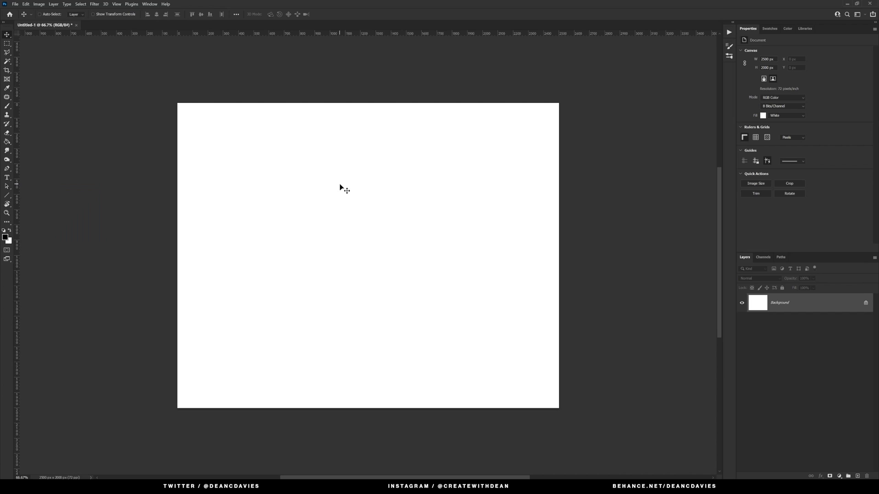
# - Cycle through the Type tools to vertical text, then through the Line and Polygon shape tools
pyautogui.press('t')
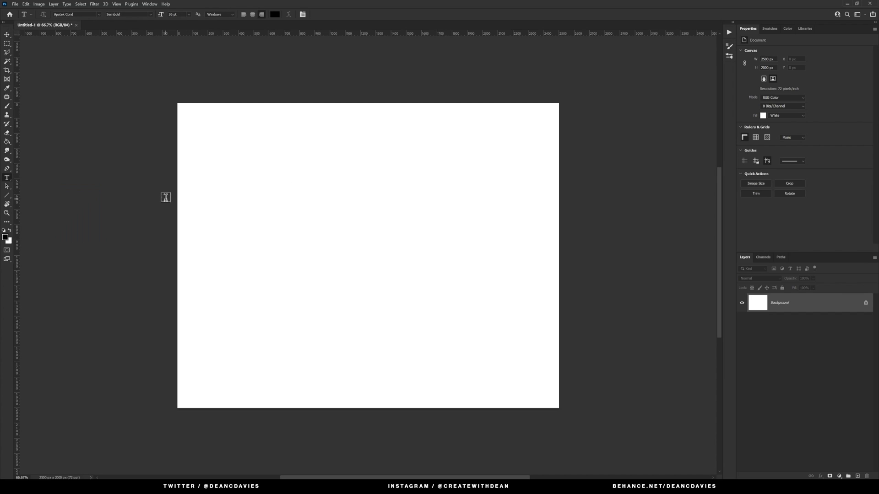
pyautogui.rightClick(7, 179)
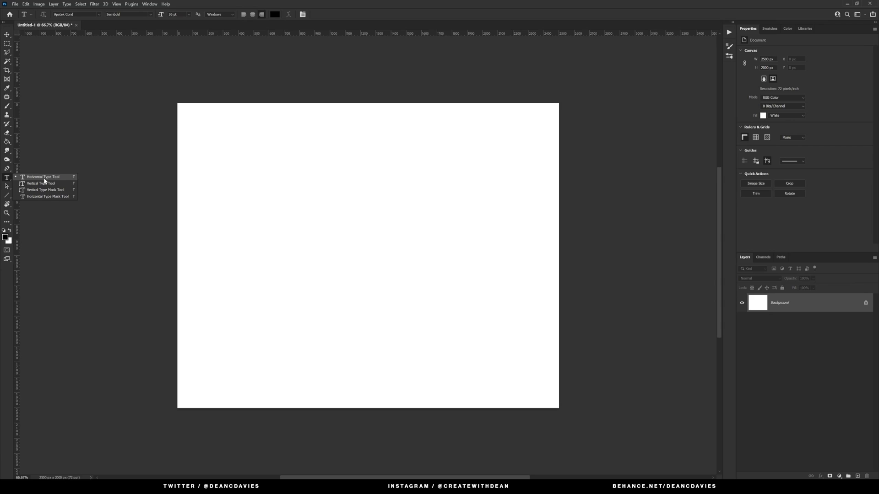
pyautogui.click(44, 178)
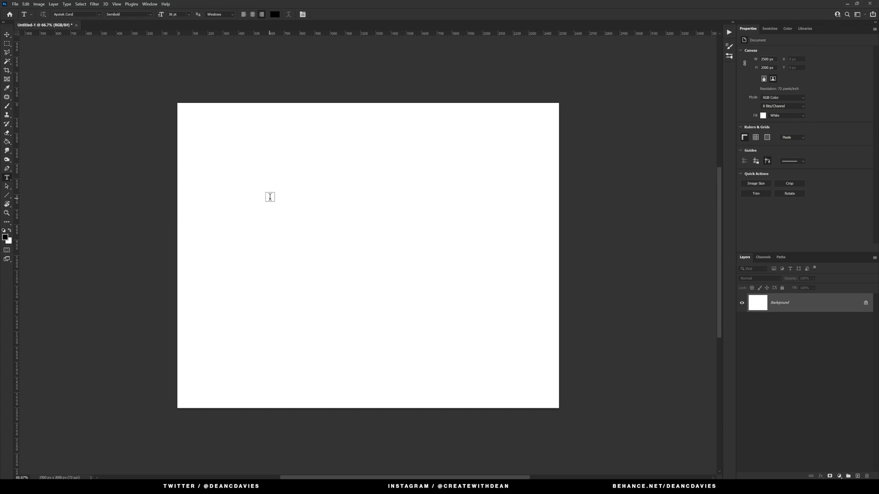
pyautogui.hotkey('shift', 't')
pyautogui.hotkey('shift', 't')
pyautogui.hotkey('shift', 't')
pyautogui.hotkey('shift', 't')
pyautogui.hotkey('shift', 't')
pyautogui.hotkey('shift', 't')
pyautogui.hotkey('shift', 't')
pyautogui.hotkey('shift', 't')
pyautogui.hotkey('shift', 't')
pyautogui.hotkey('shift', 't')
pyautogui.press('u')
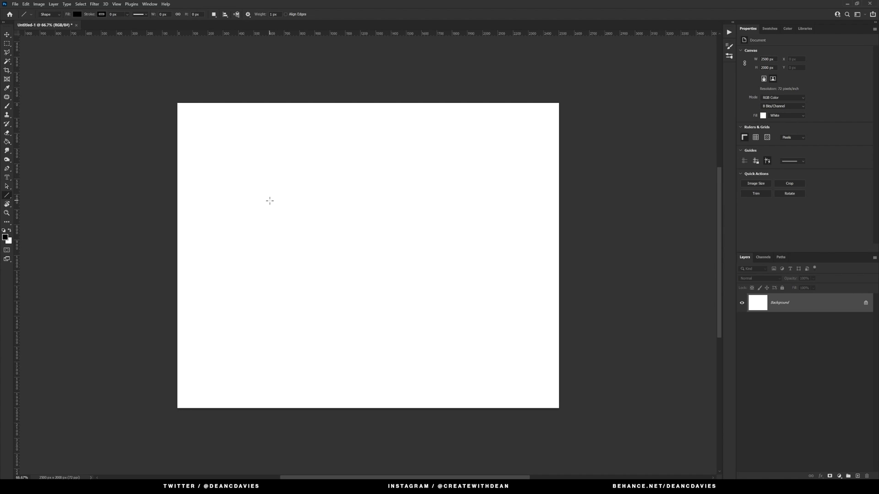
pyautogui.hotkey('shift', 'u')
pyautogui.hotkey('shift', 'u')
pyautogui.hotkey('shift', 'u')
pyautogui.hotkey('shift', 'u')
pyautogui.hotkey('shift', 'u')
pyautogui.hotkey('shift', 'u')
pyautogui.hotkey('shift', 'u')
pyautogui.hotkey('shift', 'u')
pyautogui.hotkey('shift', 'u')
# - Draw a 25 px wide black bar and make one copy offset to its right
pyautogui.moveTo(200, 136); pyautogui.dragTo(203, 353)
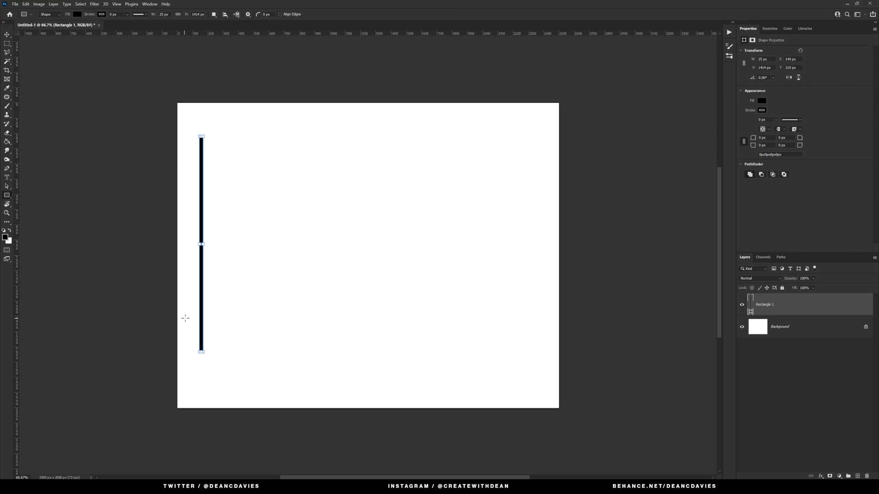
pyautogui.hotkey('ctrl', 'j')
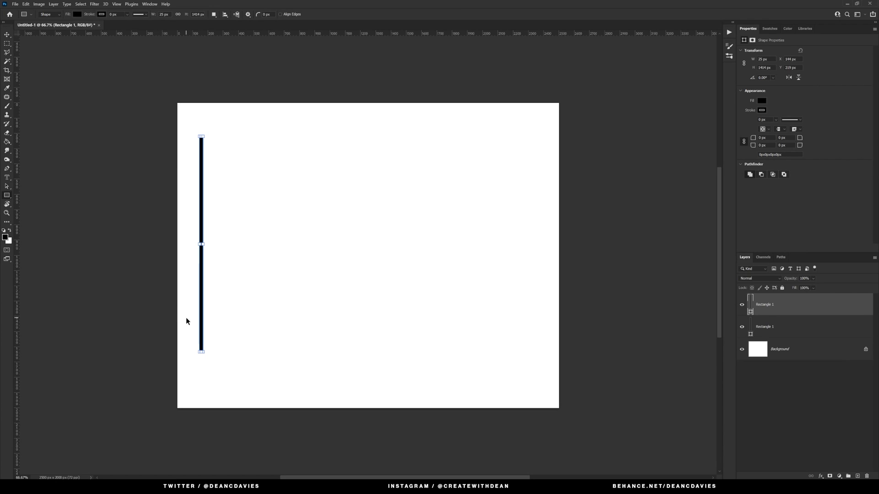
pyautogui.hotkey('ctrl', 't')
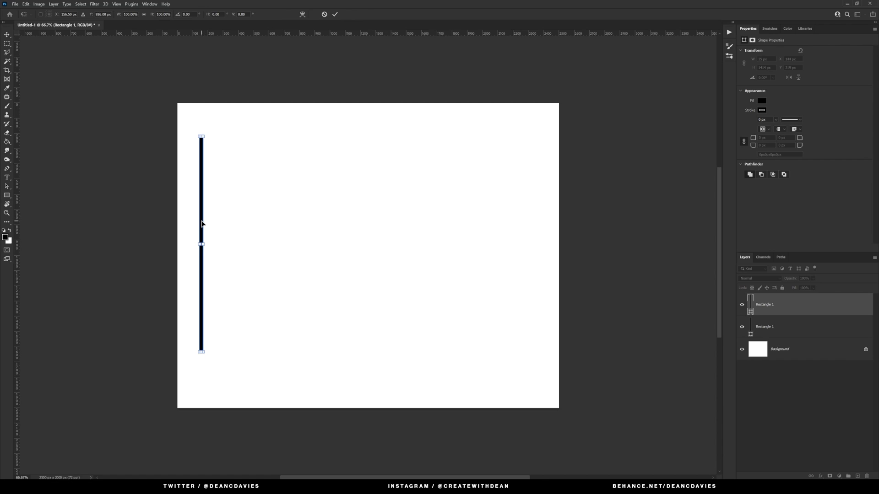
pyautogui.moveTo(202, 222); pyautogui.dragTo(210, 221)
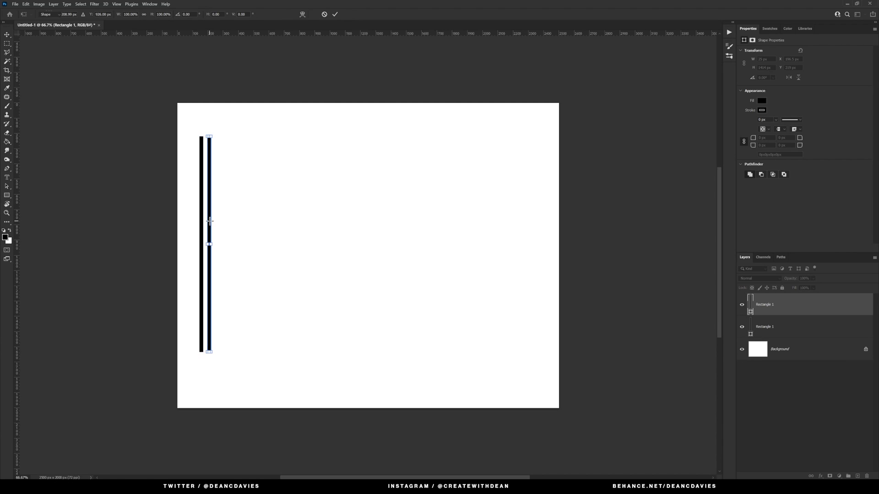
pyautogui.press('Return')
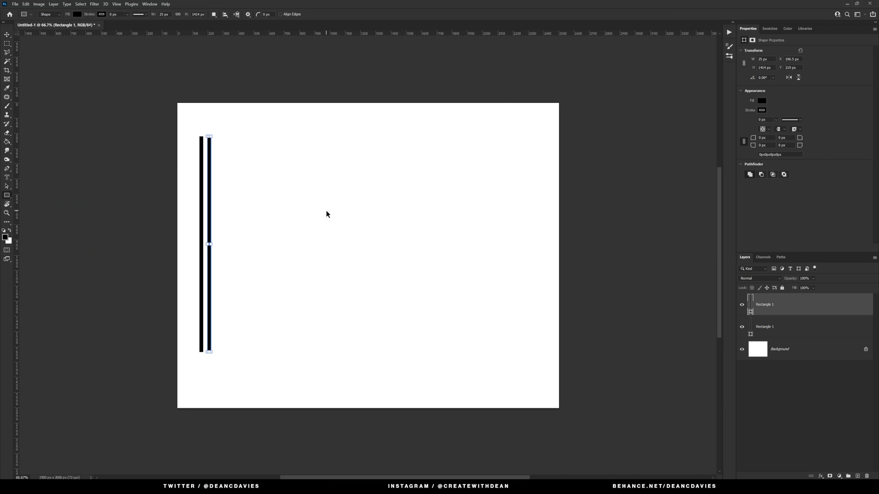
# - Repeat the copy-and-offset transform to fill the canvas with evenly spaced bars
pyautogui.hotkey('ctrl', 'alt', 'shift', 't')
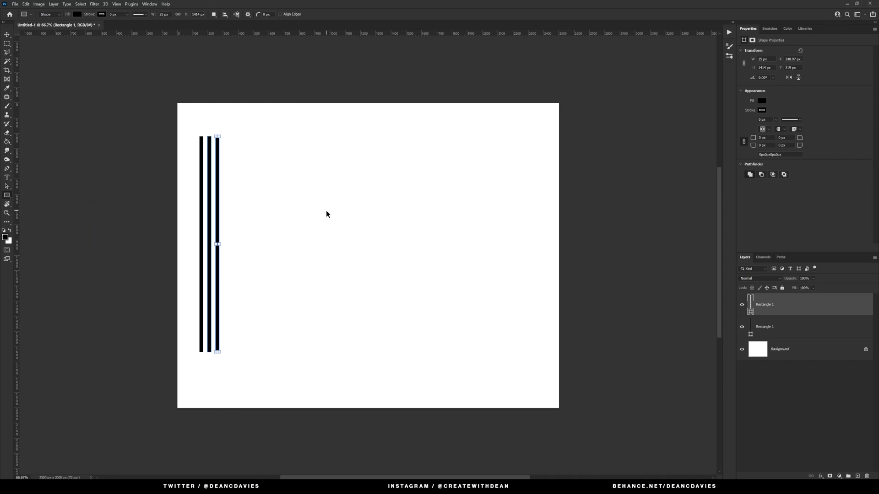
pyautogui.hotkey('ctrl', 'alt', 'shift', 't')
pyautogui.hotkey('ctrl', 'alt', 'shift', 't')
pyautogui.hotkey('ctrl', 'alt', 'shift', 't')
pyautogui.hotkey('ctrl', 'alt', 'shift', 't')
pyautogui.hotkey('ctrl', 'alt', 'shift', 't')
pyautogui.hotkey('ctrl', 'alt', 'shift', 't')
pyautogui.hotkey('ctrl', 'alt', 'shift', 't')
pyautogui.hotkey('ctrl', 'alt', 'shift', 't')
pyautogui.hotkey('ctrl', 'alt', 'shift', 't')
pyautogui.hotkey('ctrl', 'alt', 'shift', 't')
pyautogui.hotkey('ctrl', 'alt', 'shift', 't')
pyautogui.hotkey('ctrl', 'alt', 'shift', 't')
pyautogui.hotkey('ctrl', 'alt', 'shift', 't')
pyautogui.hotkey('ctrl', 'alt', 'shift', 't')
pyautogui.hotkey('ctrl', 'alt', 'shift', 't')
pyautogui.hotkey('ctrl', 'alt', 'shift', 't')
pyautogui.hotkey('ctrl', 'alt', 'shift', 't')
pyautogui.hotkey('ctrl', 'alt', 'shift', 't')
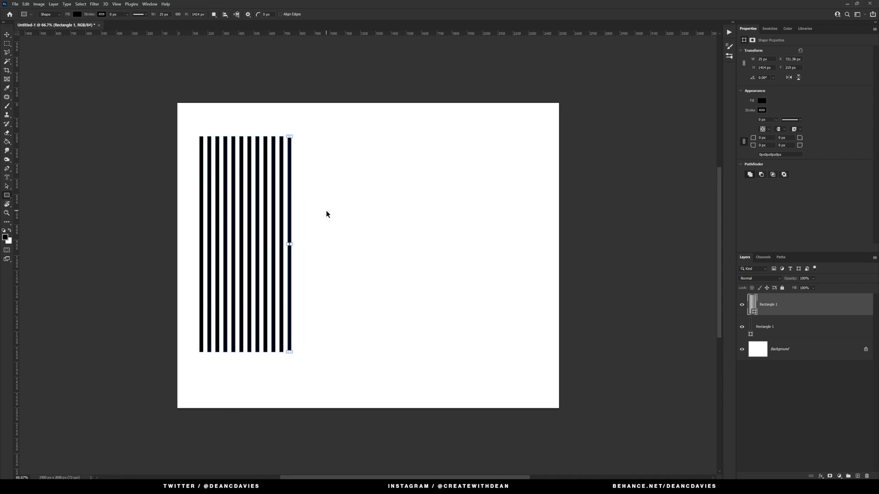
pyautogui.hotkey('ctrl', 'alt', 'shift', 't')
pyautogui.hotkey('ctrl', 'alt', 'shift', 't')
pyautogui.hotkey('ctrl', 'alt', 'shift', 't')
pyautogui.hotkey('ctrl', 'alt', 'shift', 't')
pyautogui.hotkey('ctrl', 'alt', 'shift', 't')
pyautogui.hotkey('ctrl', 'alt', 'shift', 't')
pyautogui.hotkey('ctrl', 'alt', 'shift', 't')
pyautogui.hotkey('ctrl', 'alt', 'shift', 't')
pyautogui.hotkey('ctrl', 'alt', 'shift', 't')
pyautogui.hotkey('ctrl', 'alt', 'shift', 't')
pyautogui.hotkey('ctrl', 'alt', 'shift', 't')
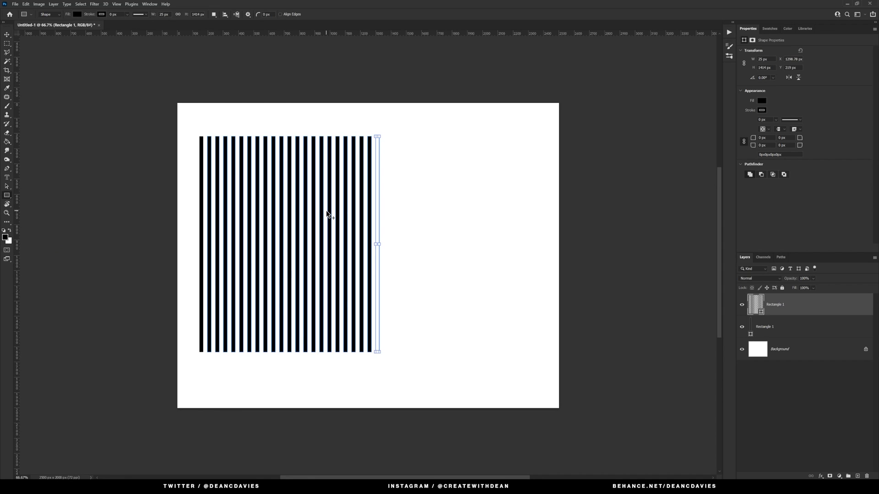
pyautogui.hotkey('ctrl', 'alt', 'shift', 't')
pyautogui.hotkey('ctrl', 'alt', 'shift', 't')
pyautogui.hotkey('ctrl', 'alt', 'shift', 't')
pyautogui.hotkey('ctrl', 'alt', 'shift', 't')
pyautogui.hotkey('ctrl', 'alt', 'shift', 't')
pyautogui.hotkey('ctrl', 'alt', 'shift', 't')
pyautogui.hotkey('ctrl', 'alt', 'shift', 't')
pyautogui.hotkey('ctrl', 'alt', 'shift', 't')
pyautogui.hotkey('ctrl', 'alt', 'shift', 't')
pyautogui.hotkey('ctrl', 'alt', 'shift', 't')
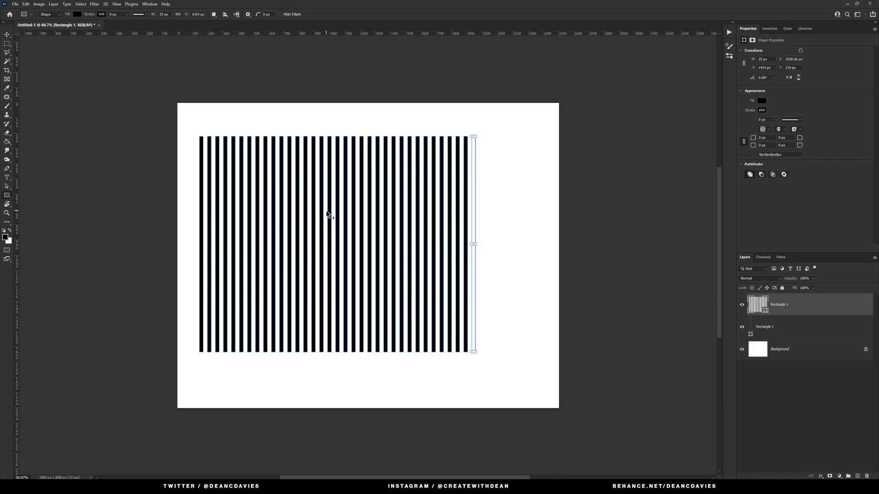
# - Delete the leftover bar layer and nudge the stripes left and down
pyautogui.click(805, 329)
pyautogui.press('Delete')
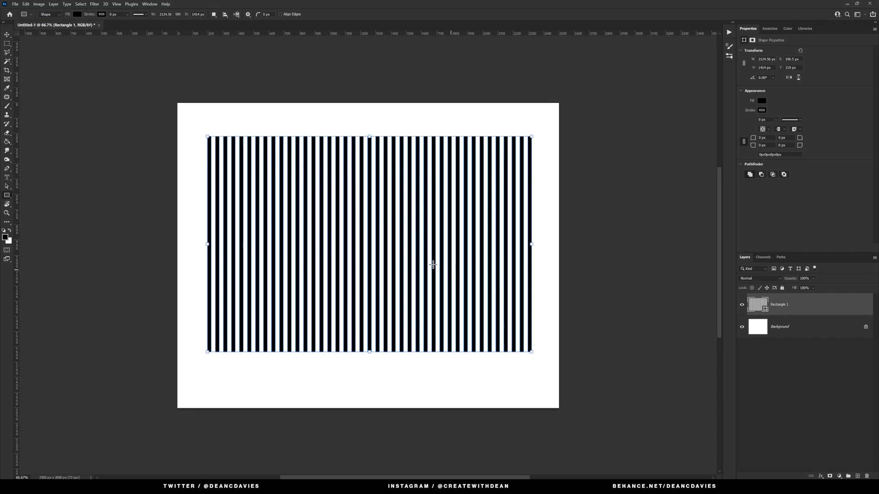
pyautogui.press('v')
pyautogui.moveTo(440, 248); pyautogui.dragTo(428, 259)
# - Skew the stripes into a slanted parallelogram and enlarge them beyond the canvas
pyautogui.hotkey('ctrl', 't')
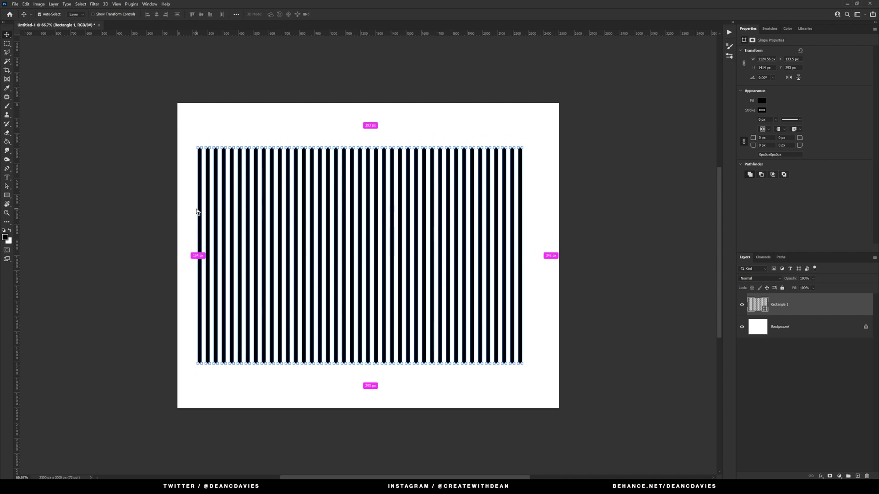
pyautogui.moveTo(360, 149); pyautogui.dragTo(366, 80)
pyautogui.press('Return')
pyautogui.hotkey('ctrl', 't')
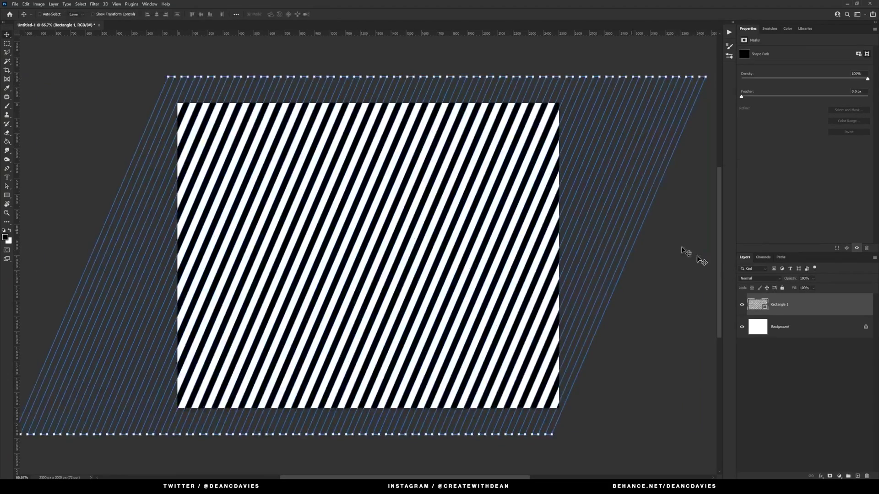
# - Hide the white Background layer and reselect the Rectangle 1 stripe layer
pyautogui.click(816, 335)
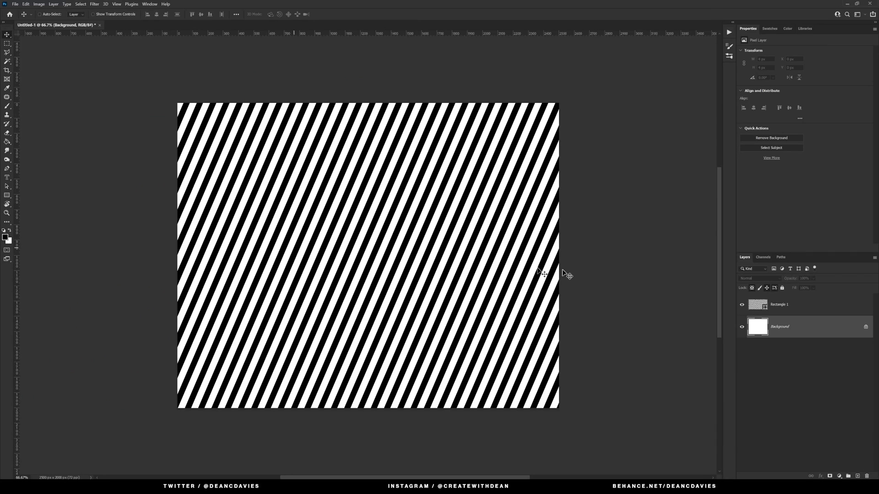
pyautogui.click(743, 328)
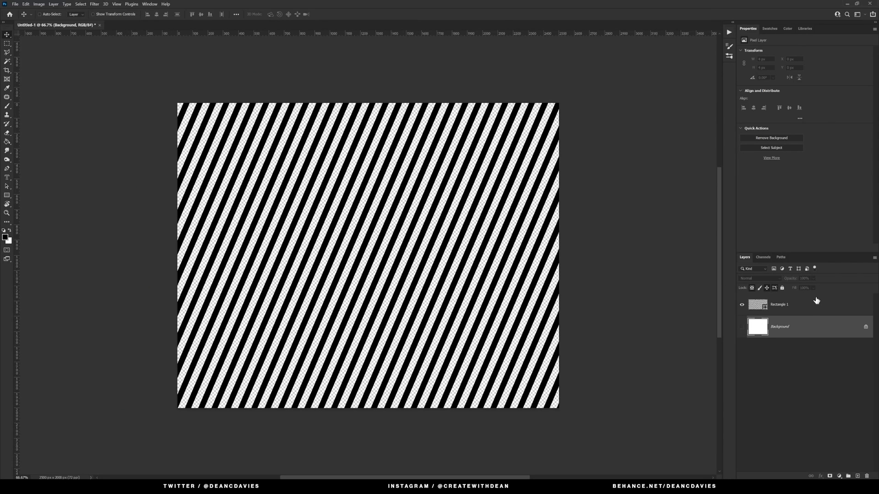
pyautogui.click(780, 305)
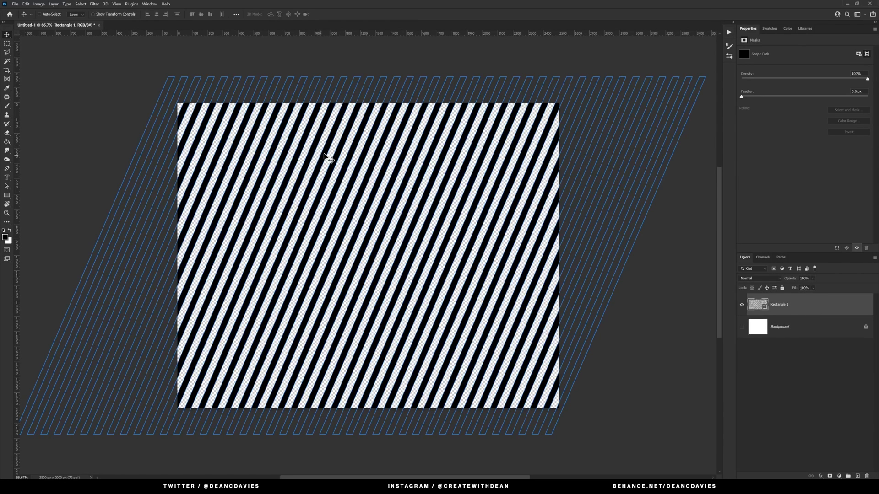
# - Define the diagonal stripes as a new custom shape via Edit, then delete the Rectangle 1 layer
pyautogui.click(14, 5)
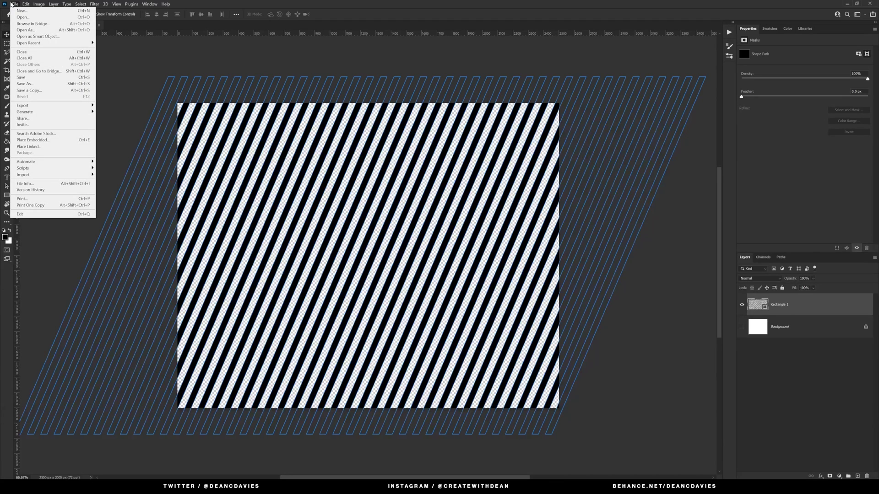
pyautogui.moveTo(26, 4)
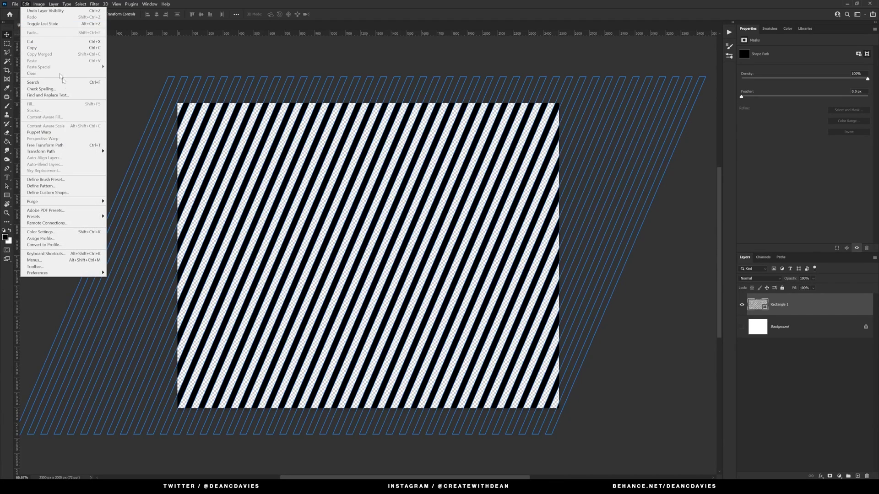
pyautogui.click(74, 193)
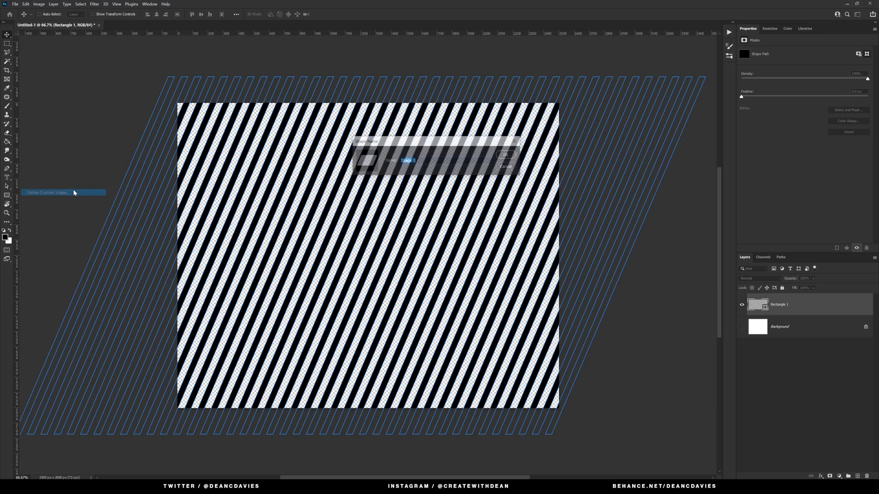
pyautogui.write('STRIPE')
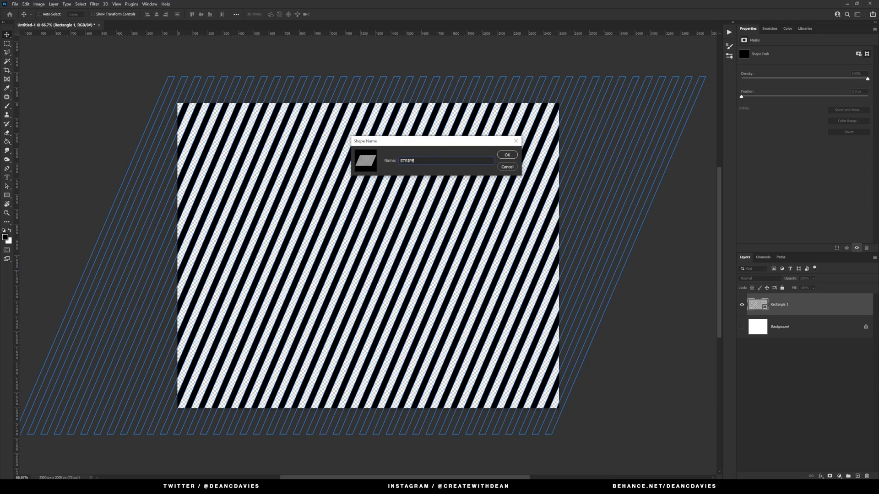
pyautogui.press('Return')
pyautogui.press('Delete')
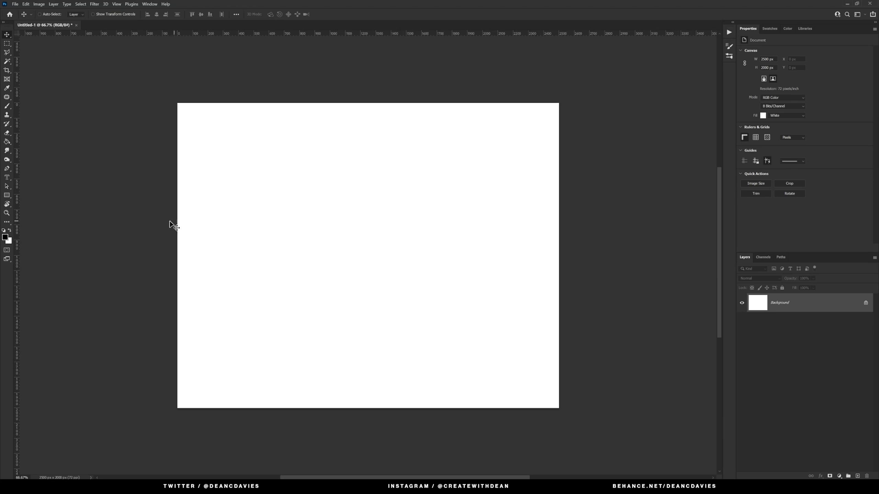
# - With the Custom Shape Tool, draw broad diagonal stripes mid-canvas and the new striped parallelogram at left
pyautogui.moveTo(7, 195); pyautogui.dragTo(43, 228)
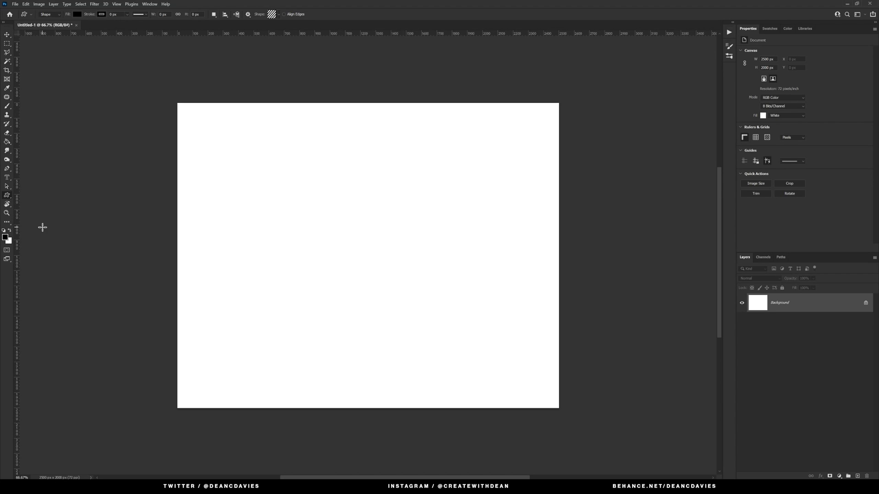
pyautogui.click(272, 14)
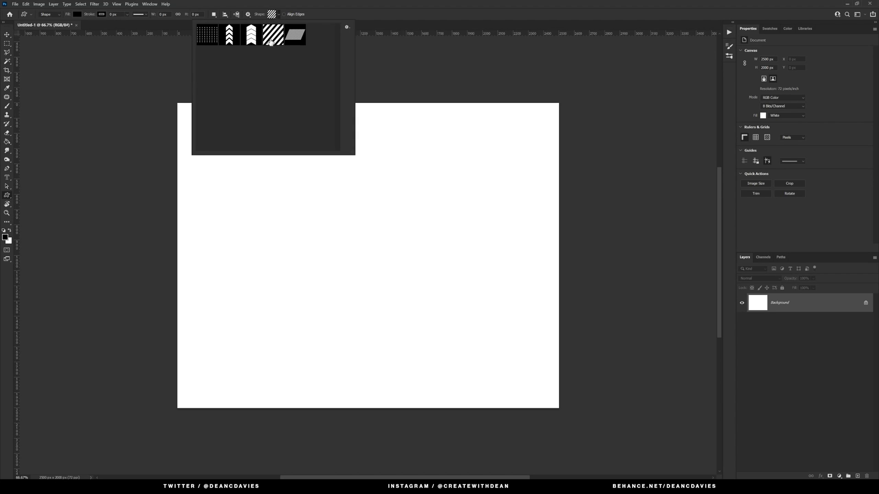
pyautogui.moveTo(257, 191); pyautogui.dragTo(498, 358)
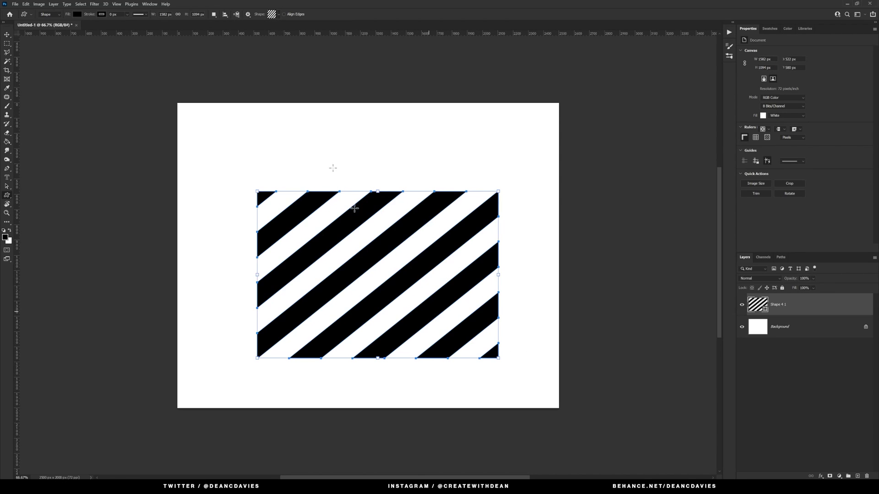
pyautogui.click(278, 15)
pyautogui.click(295, 35)
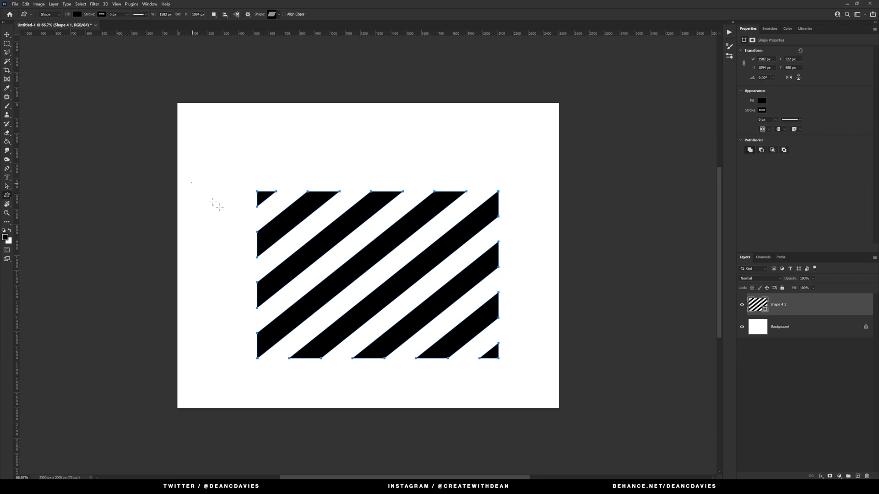
pyautogui.moveTo(192, 183); pyautogui.dragTo(389, 318)
# - Add two chevron shapes, a tall stack at the right and a smaller one at upper left
pyautogui.click(278, 14)
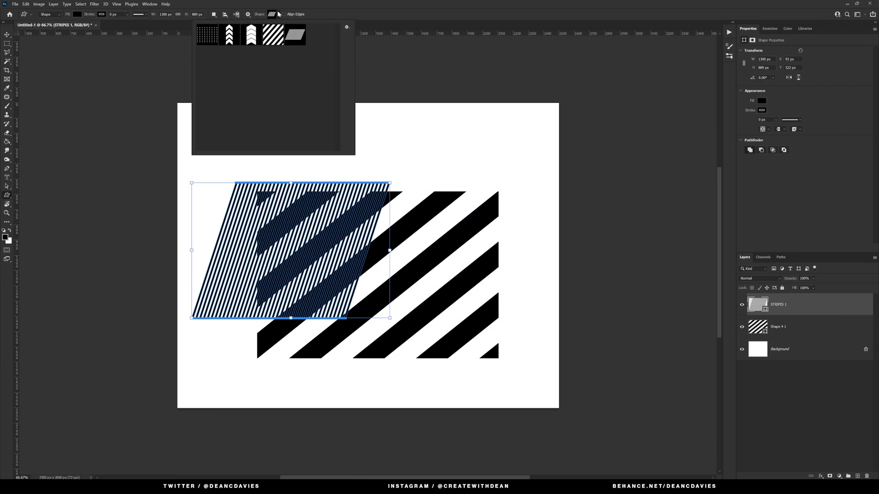
pyautogui.click(251, 35)
pyautogui.moveTo(477, 126); pyautogui.dragTo(534, 281)
pyautogui.click(272, 14)
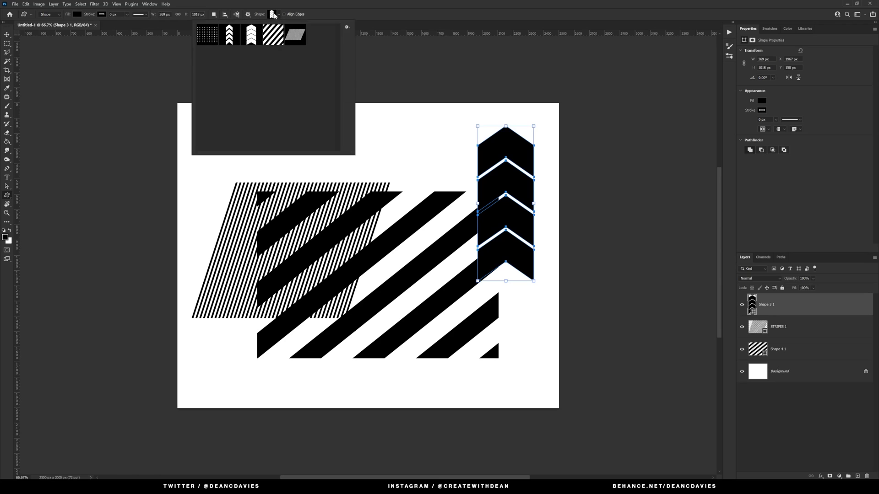
pyautogui.click(227, 34)
pyautogui.moveTo(185, 151); pyautogui.dragTo(226, 234)
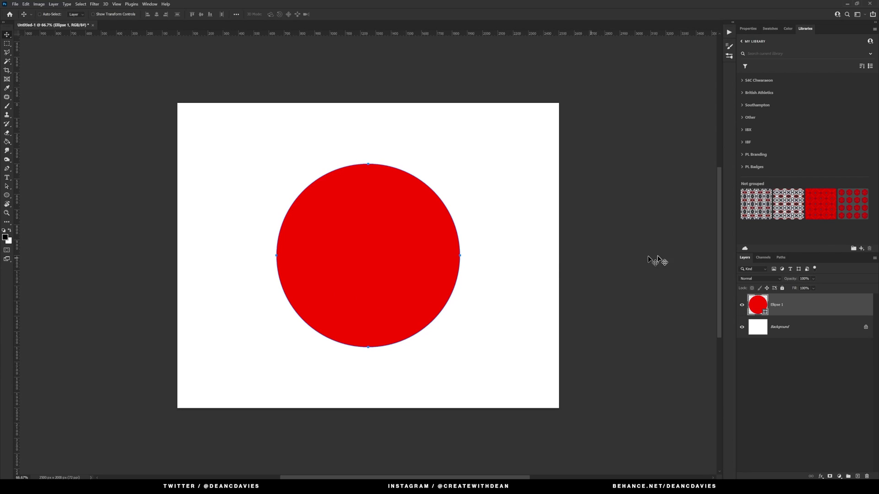
# - Choose Create from image from the Libraries panel's + menu
pyautogui.click(862, 249)
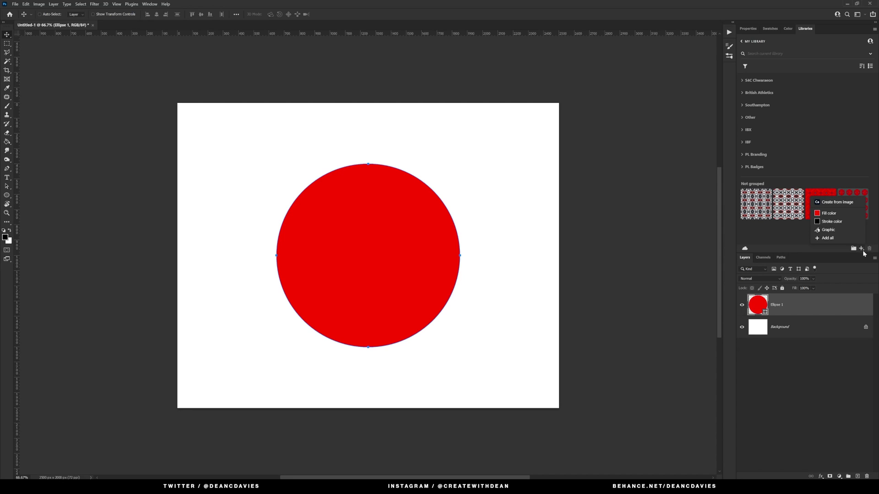
pyautogui.click(851, 203)
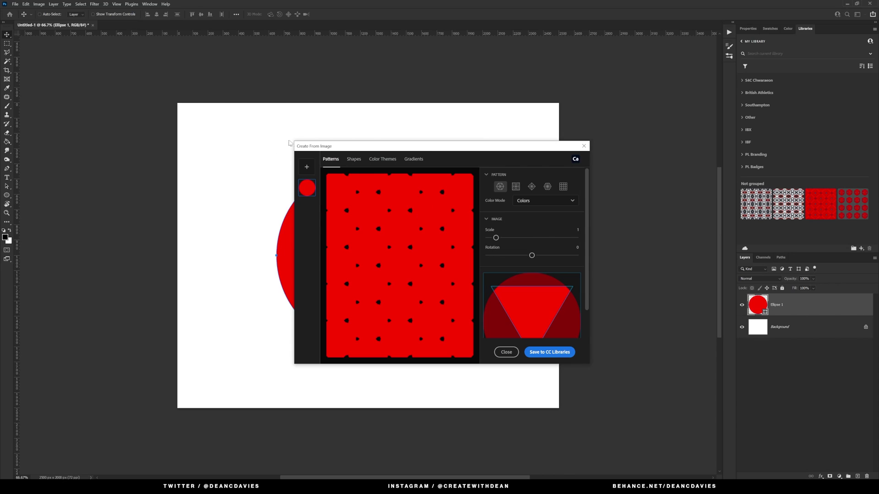
# - Enlarge the Create From Image window, choose the third pattern arrangement and reposition the source circle
pyautogui.moveTo(296, 140); pyautogui.dragTo(184, 82)
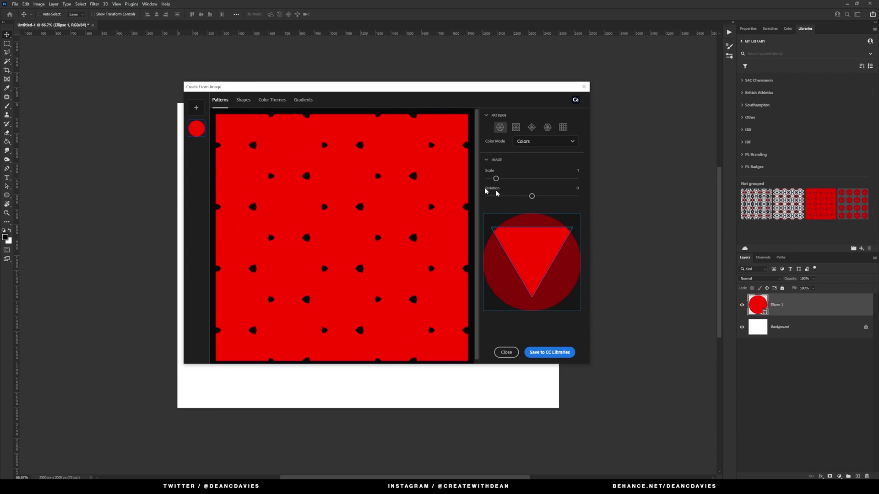
pyautogui.click(516, 128)
pyautogui.click(532, 127)
pyautogui.click(547, 128)
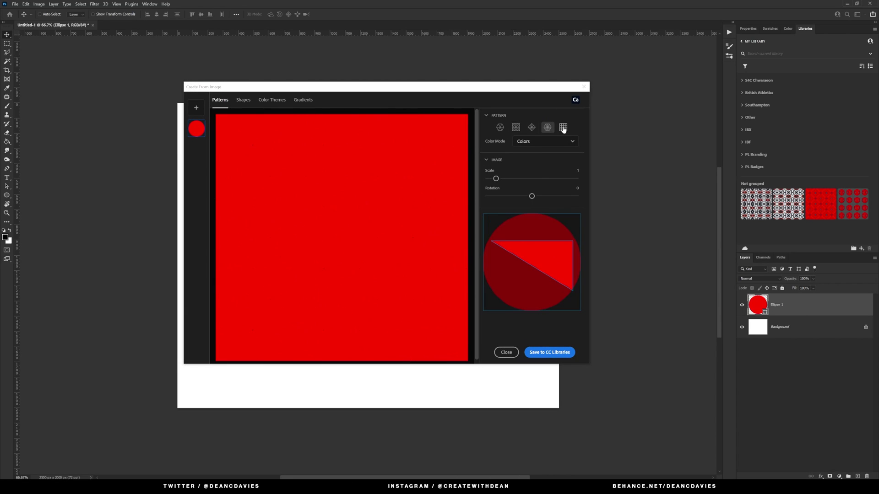
pyautogui.click(564, 127)
pyautogui.click(532, 128)
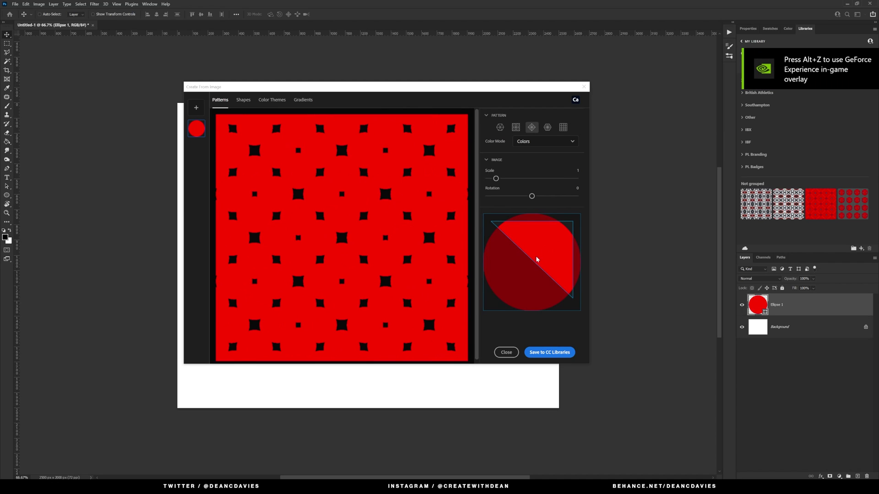
pyautogui.moveTo(537, 259); pyautogui.dragTo(571, 216)
pyautogui.moveTo(548, 245)
pyautogui.mouseDown()
pyautogui.moveTo(493, 304)
pyautogui.moveTo(526, 294)
pyautogui.moveTo(567, 261)
pyautogui.moveTo(496, 299)
pyautogui.moveTo(493, 285)
pyautogui.moveTo(467, 289)
pyautogui.moveTo(520, 285)
pyautogui.moveTo(542, 255)
pyautogui.mouseUp()
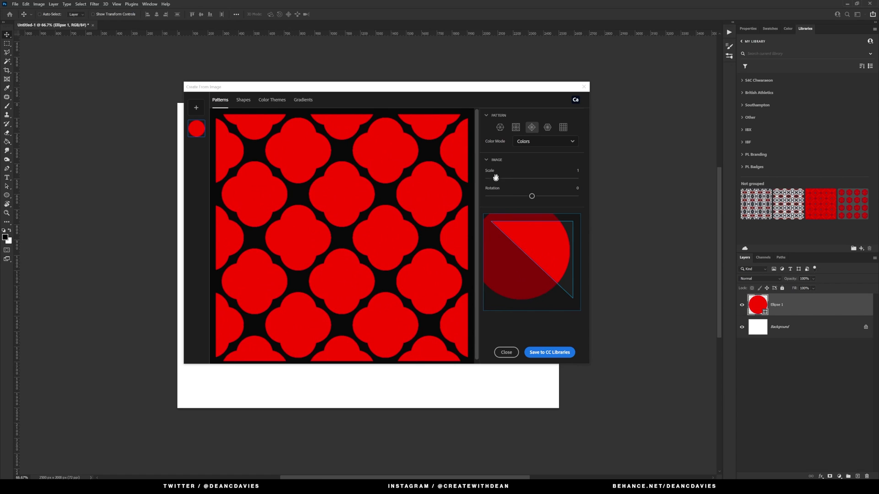
# - Set the pattern scale to 0.4 for a four-petal look, save it to CC Libraries and close
pyautogui.moveTo(495, 179)
pyautogui.mouseDown()
pyautogui.moveTo(526, 177)
pyautogui.moveTo(489, 185)
pyautogui.mouseUp()
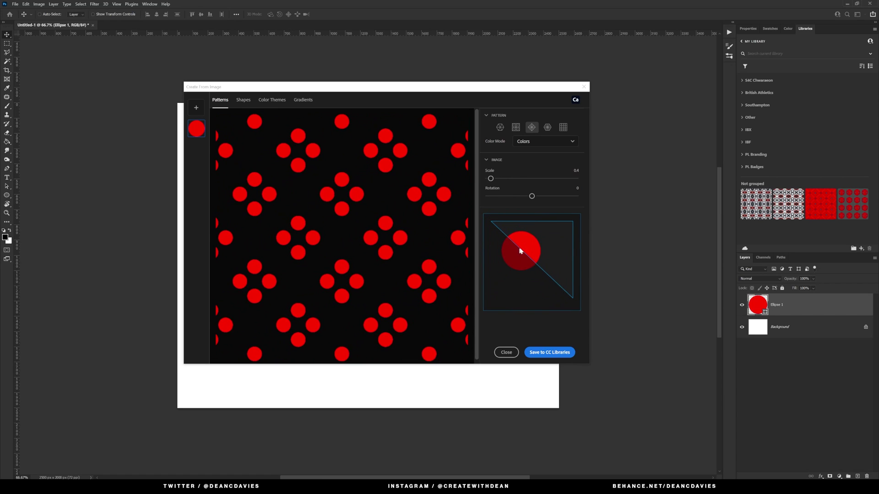
pyautogui.moveTo(520, 249); pyautogui.dragTo(510, 250)
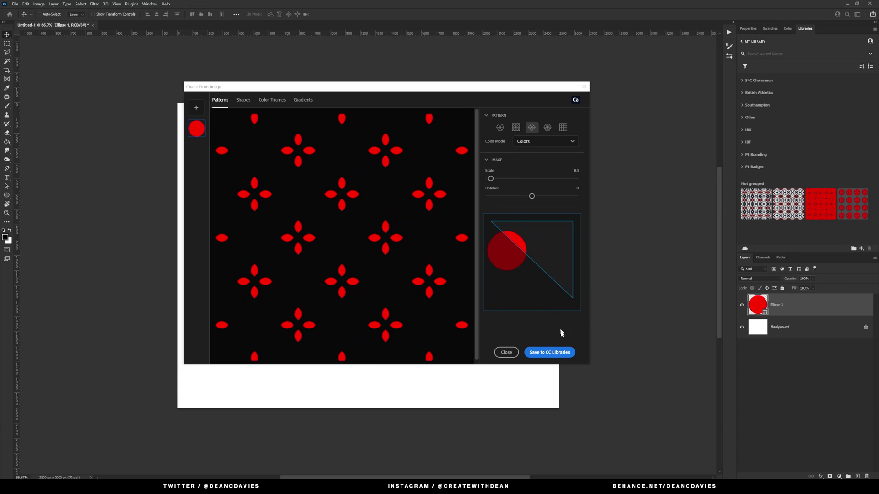
pyautogui.click(559, 353)
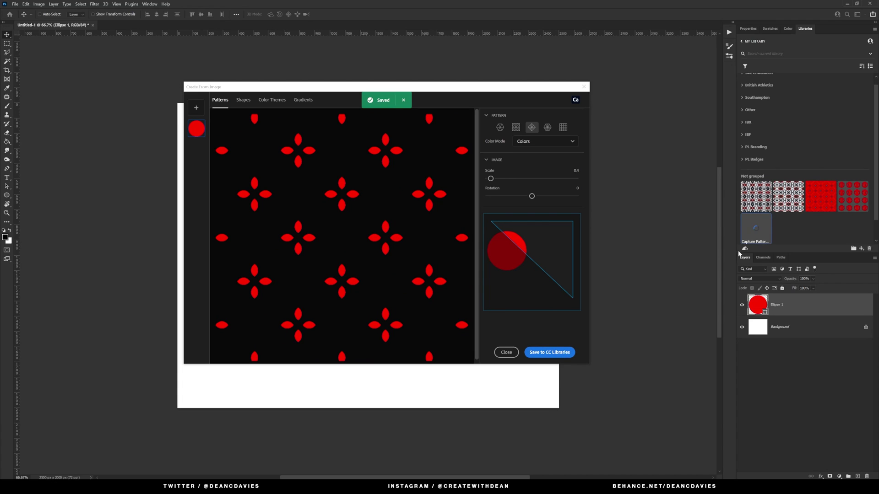
pyautogui.click(505, 354)
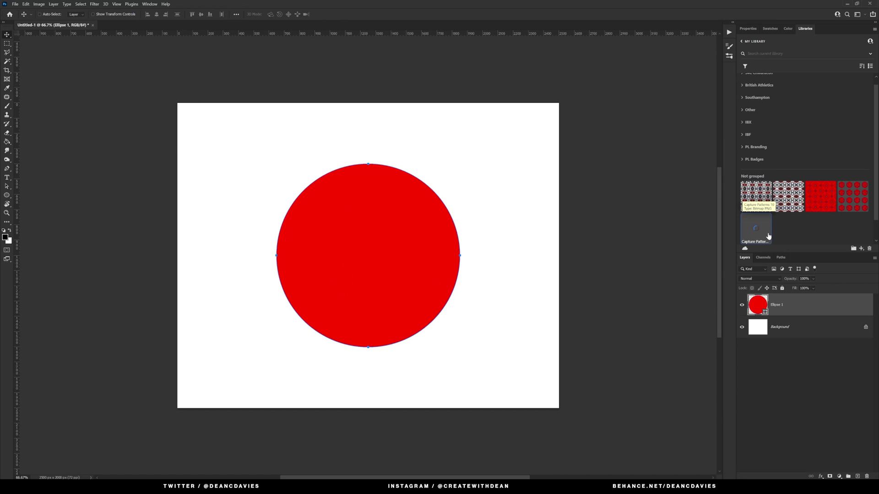
# - Drag the Capture Pattern onto the canvas as Pattern Fill 1 and set its scale to 78%
pyautogui.moveTo(755, 226); pyautogui.dragTo(410, 252)
pyautogui.doubleClick(759, 305)
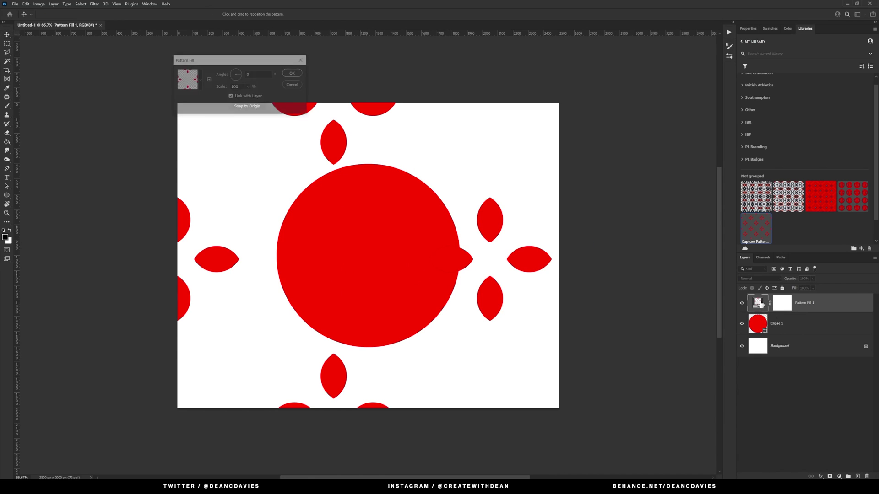
pyautogui.click(248, 87)
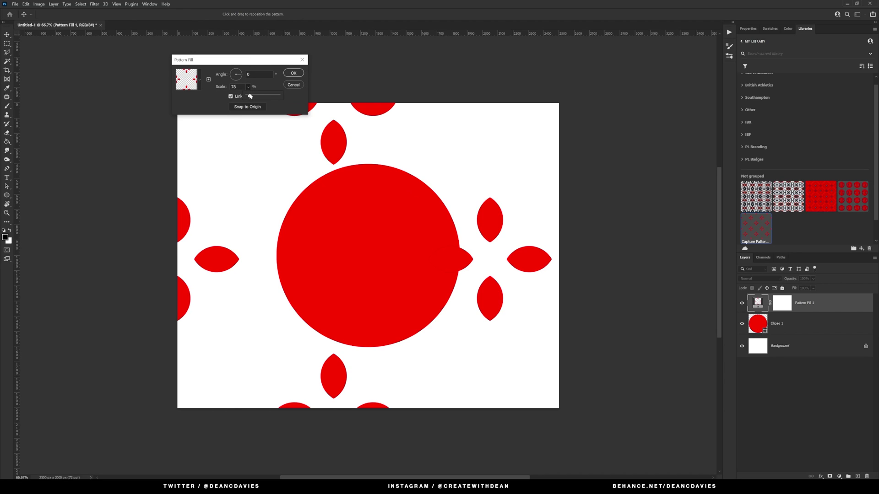